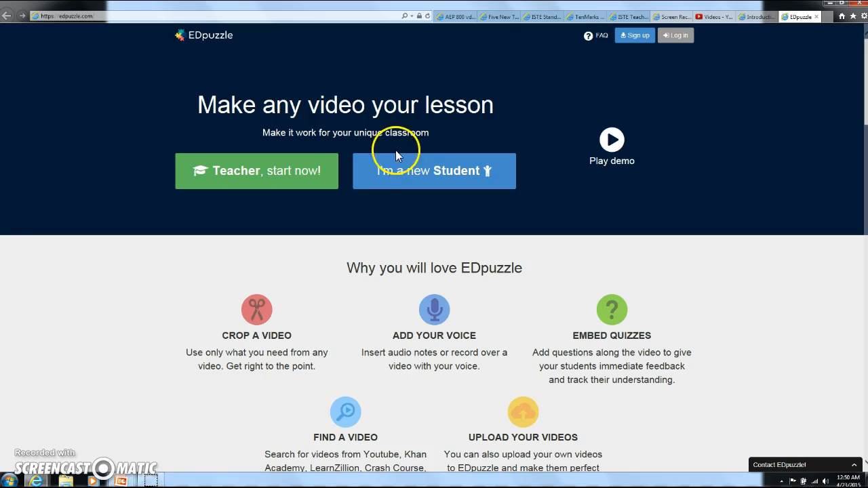
Look at the teacher start page, return to the home page, and view and close the teacher sign-up form.
click(280, 181)
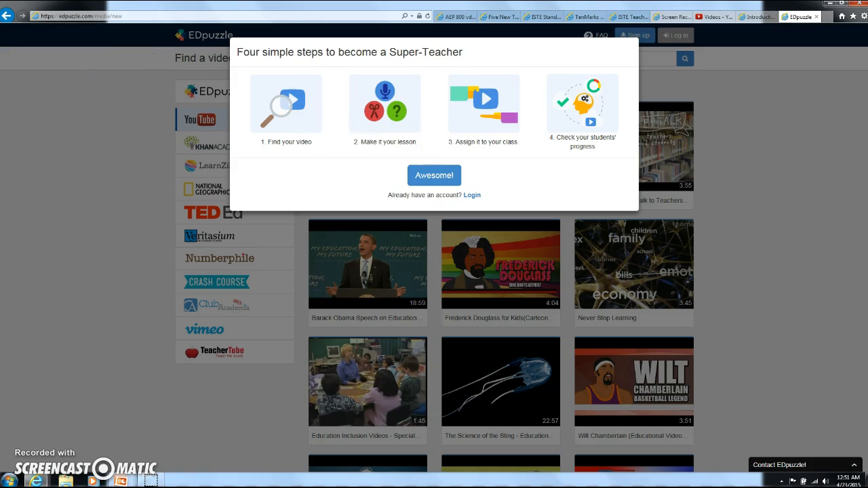
click(7, 15)
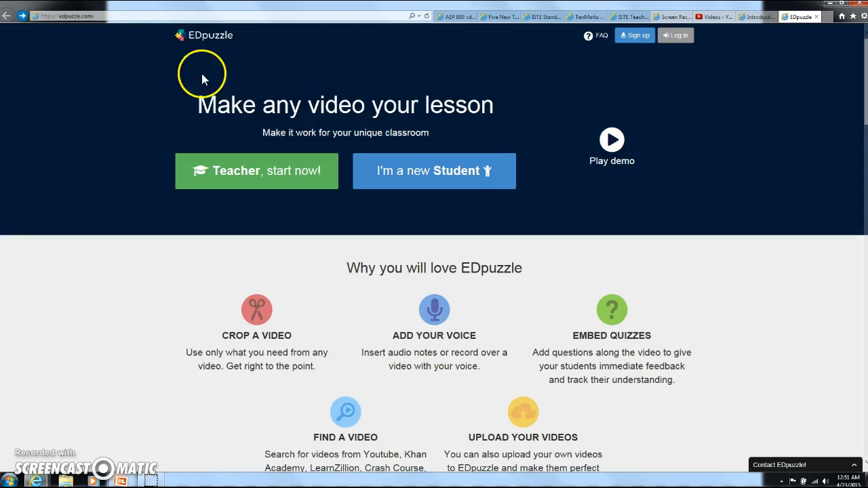
click(628, 39)
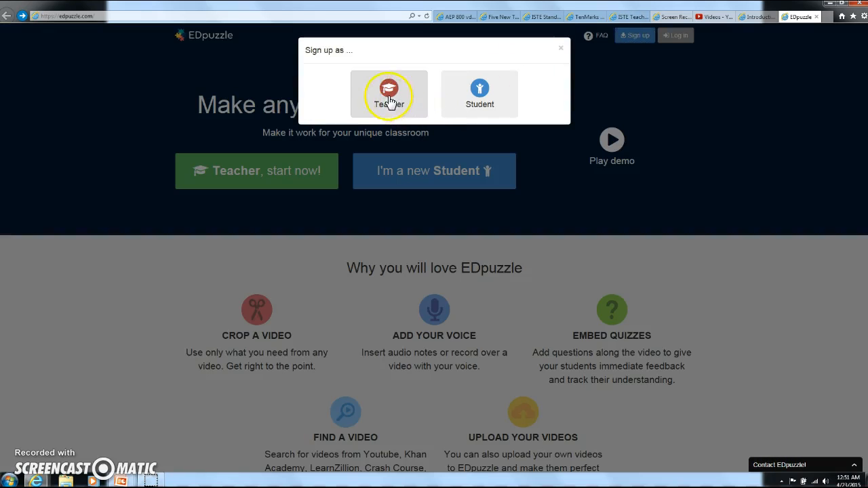
click(389, 101)
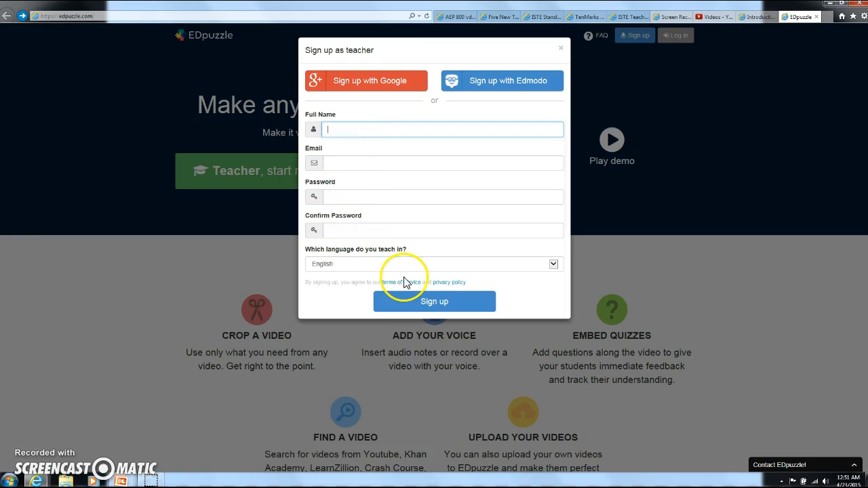
click(560, 49)
View the student sign-up form and close it without filling it in.
click(637, 42)
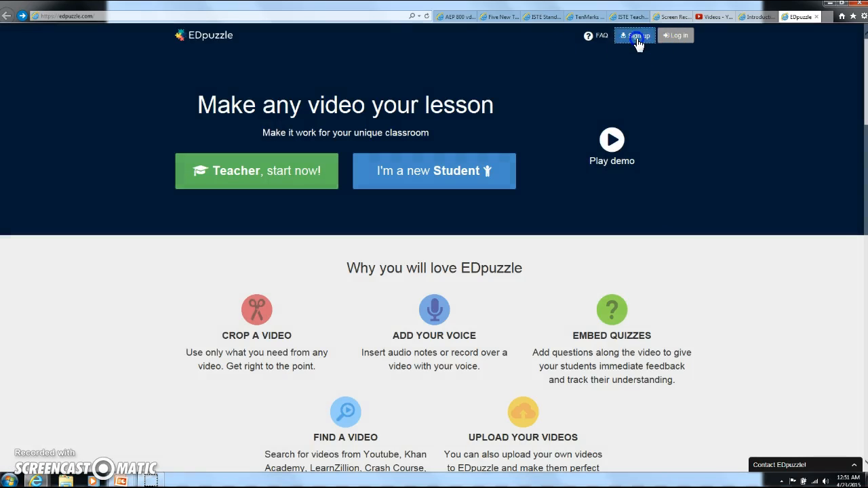
click(505, 107)
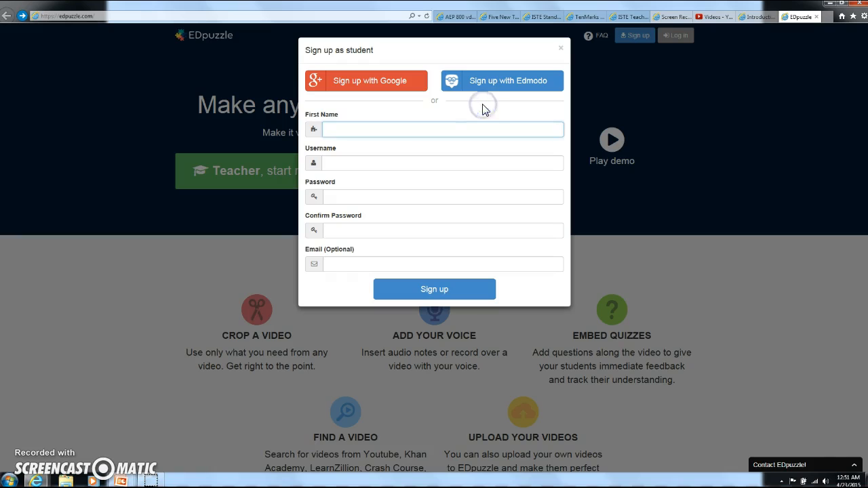
click(561, 49)
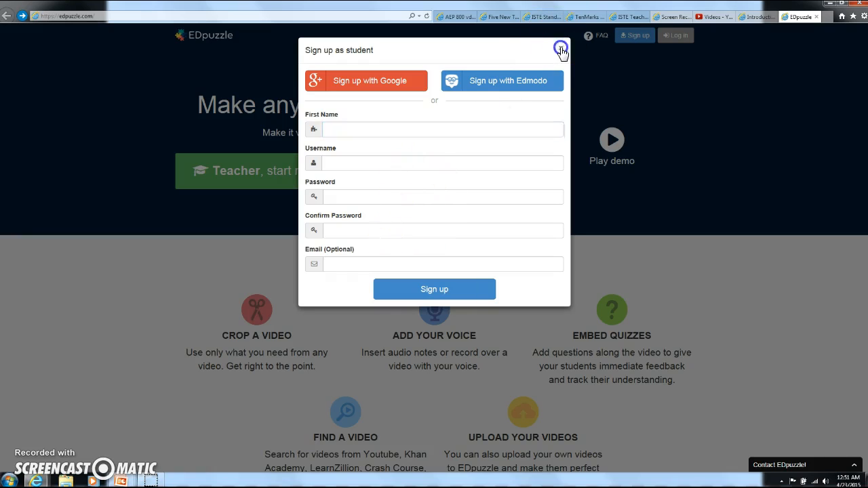
Log in as a teacher with the account's email address and password.
click(672, 36)
click(387, 110)
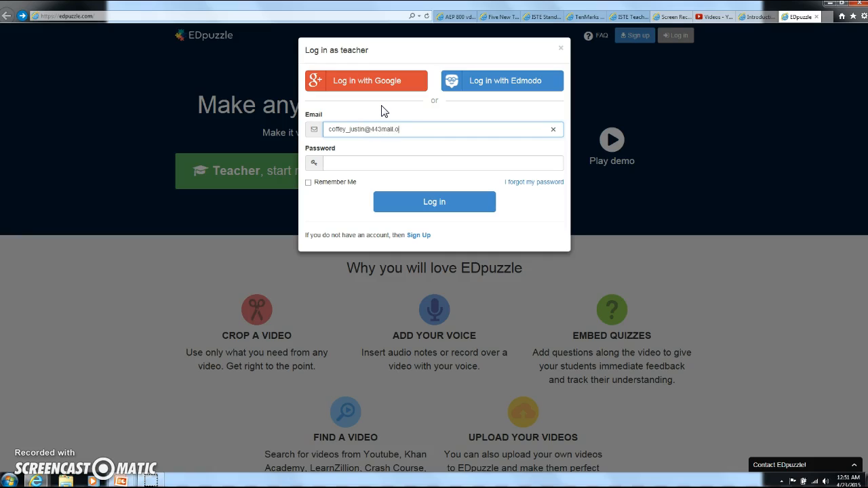
key(Tab)
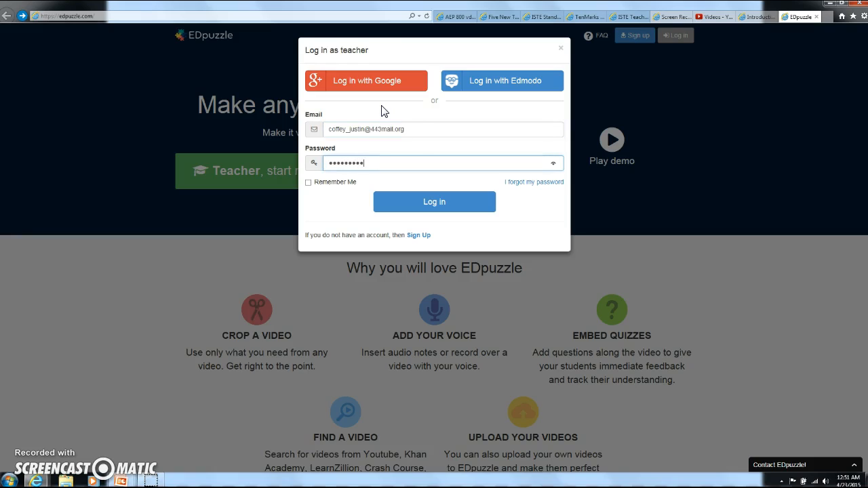
click(409, 201)
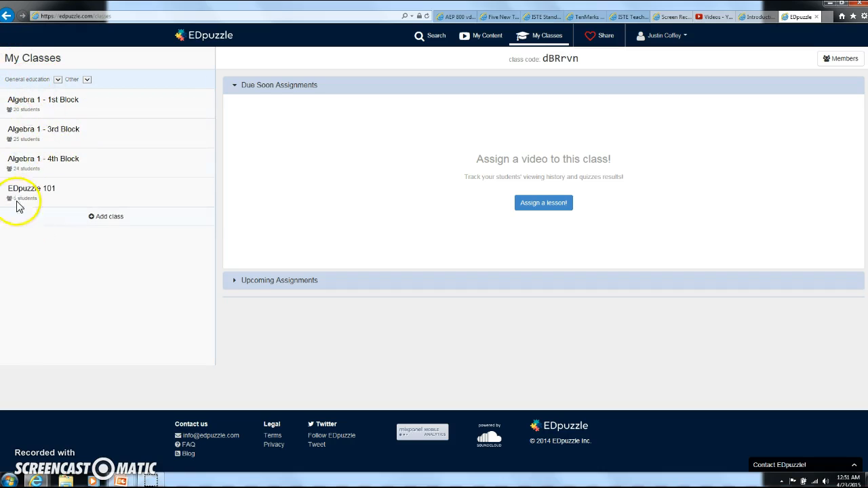
Add a new class named "Algebra 1" to My Classes.
click(108, 217)
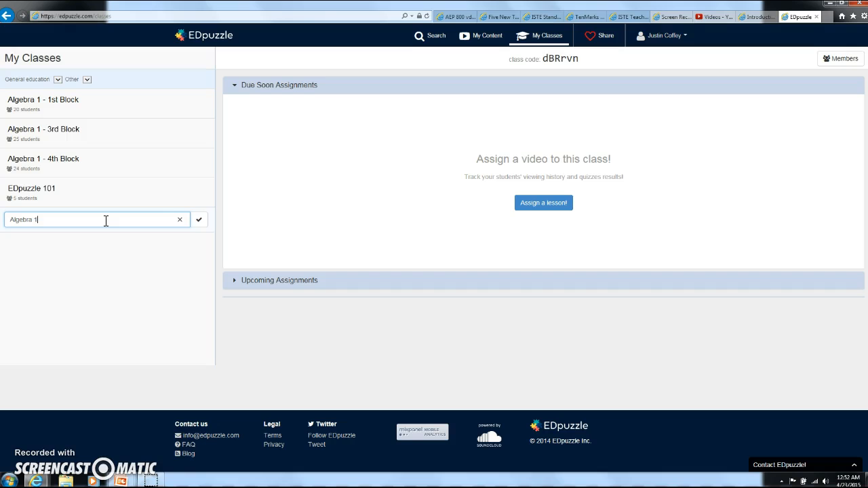
click(199, 219)
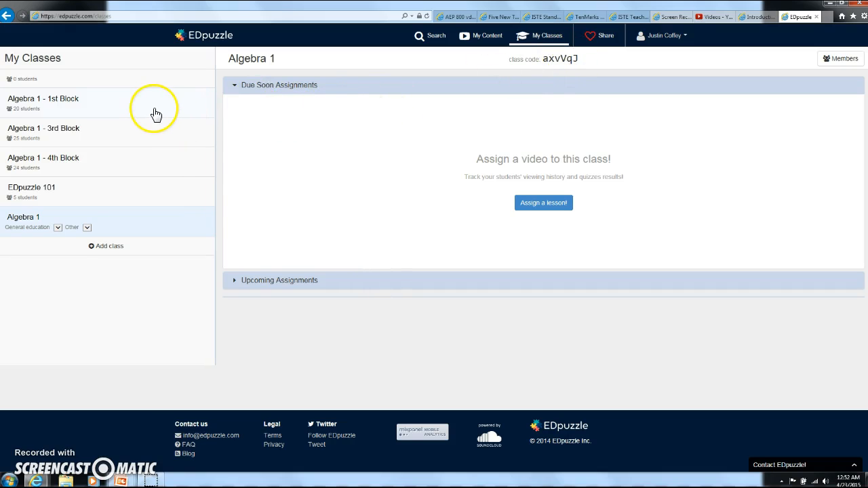
Examine the students' watched status and grades for the Algebra 1 - 4th Block linear equations assignment, and return to My Classes.
click(97, 163)
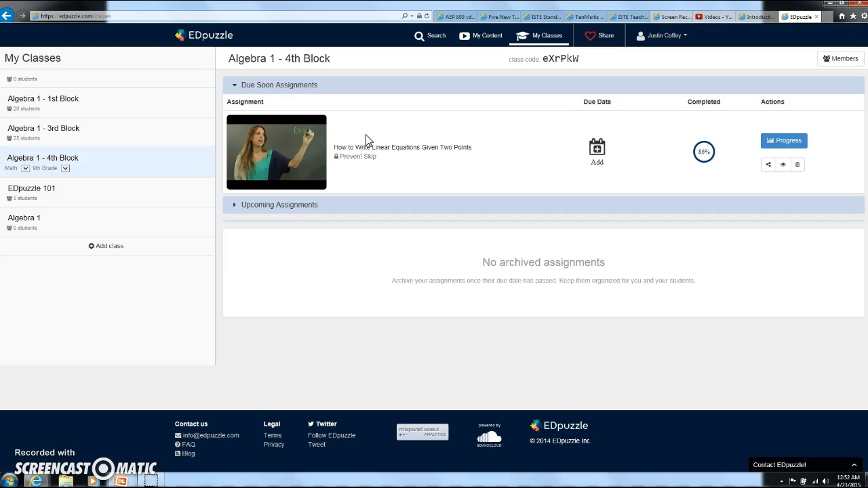
click(798, 147)
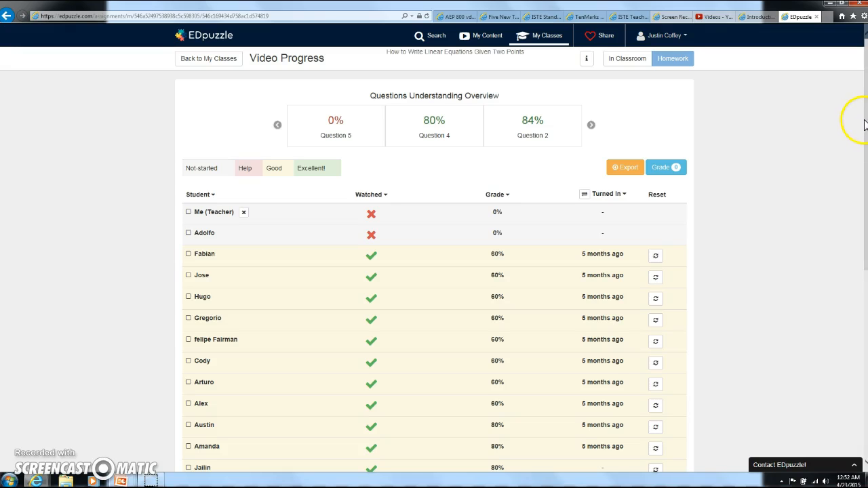
drag(864, 124, 865, 154)
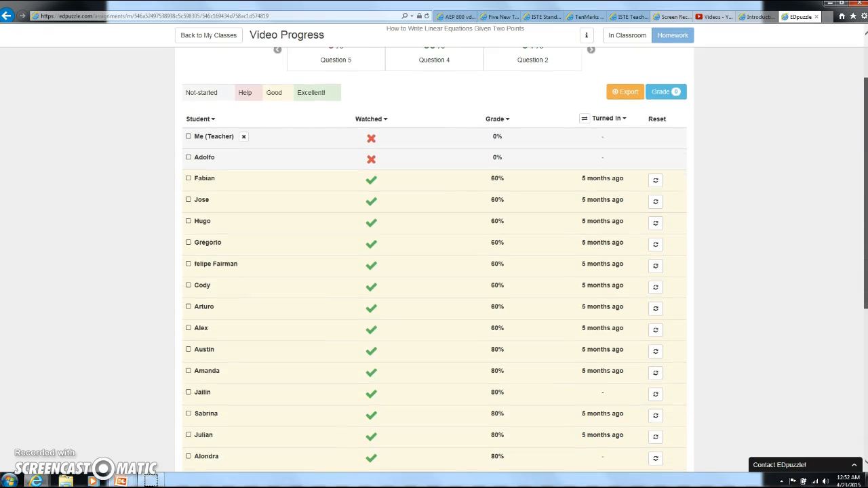
mouse_move(375, 161)
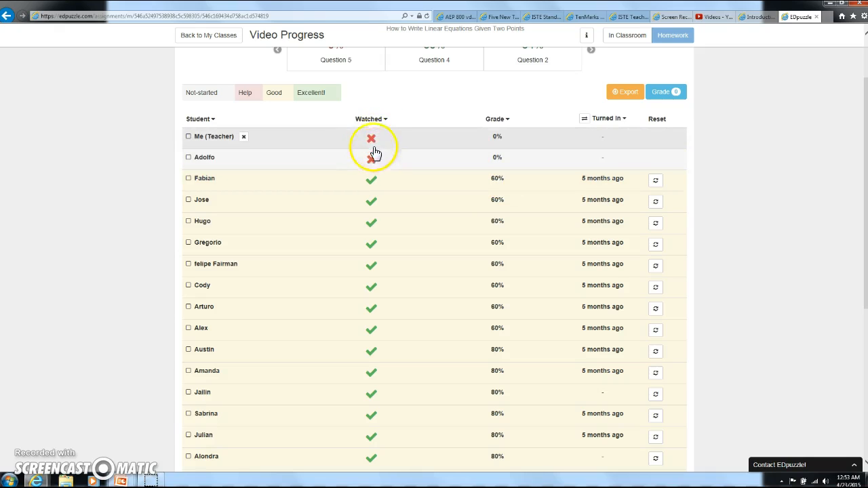
mouse_move(378, 145)
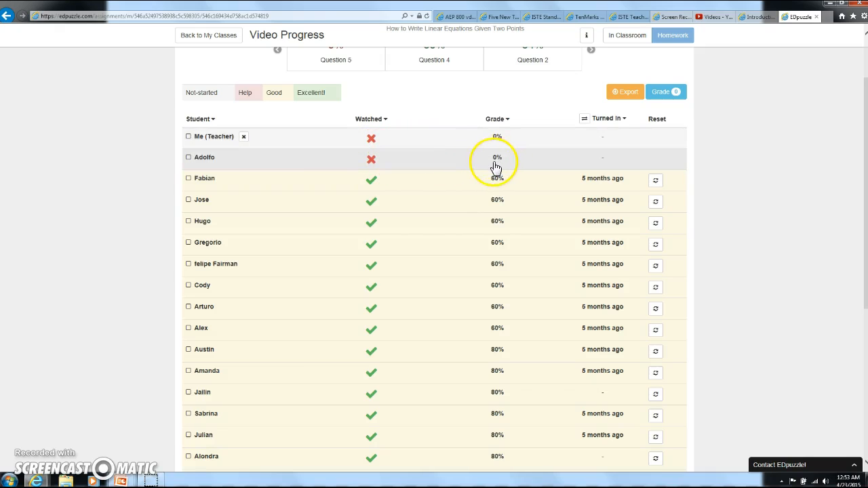
drag(865, 110, 865, 252)
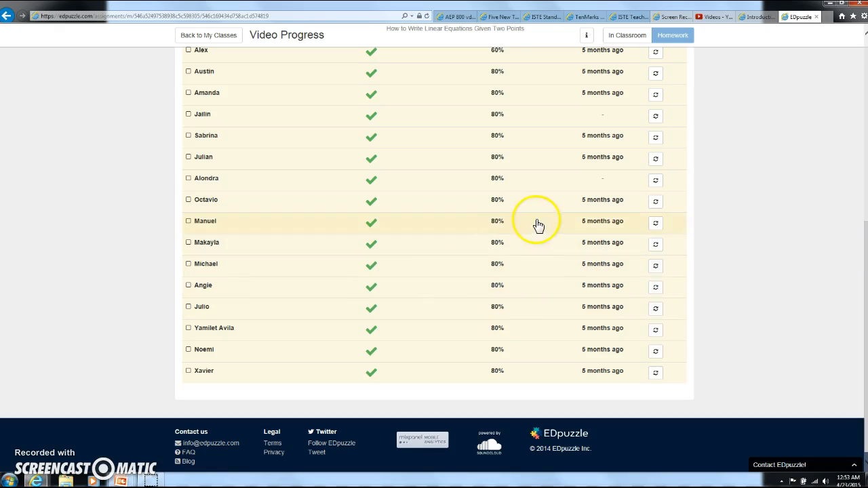
drag(864, 229, 850, 49)
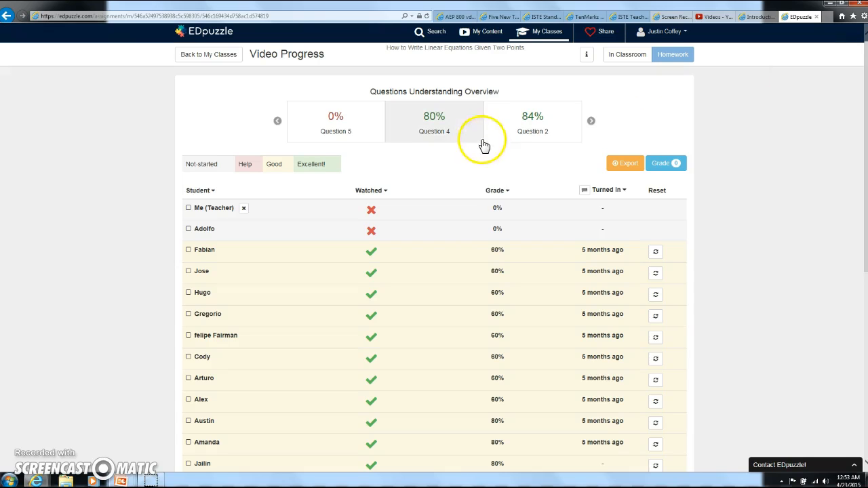
click(202, 56)
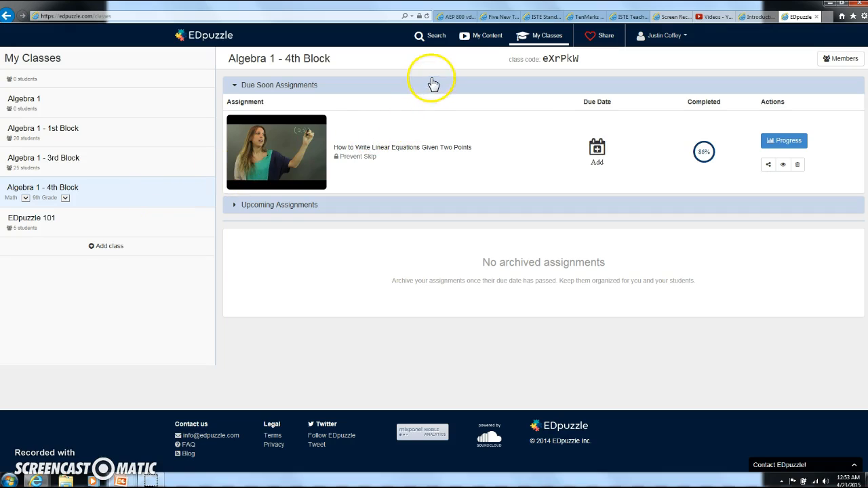
Go to My Content, look at the video upload dialog and its file selection window, and close both.
click(483, 39)
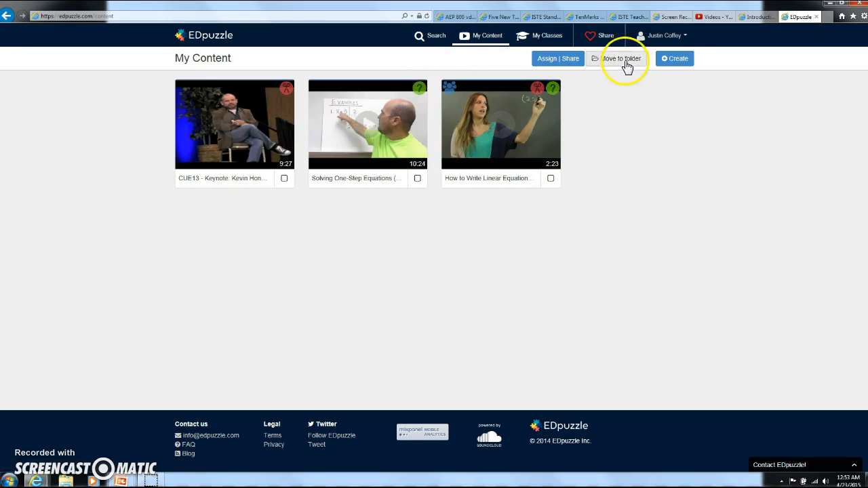
click(677, 59)
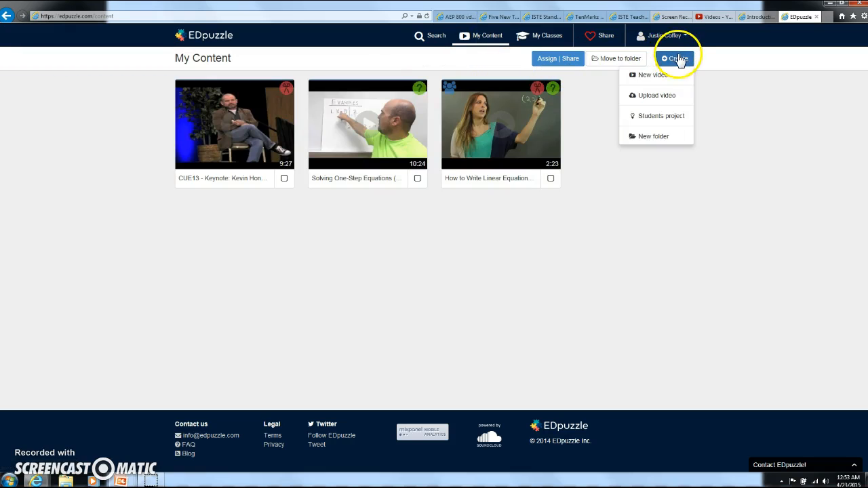
click(652, 98)
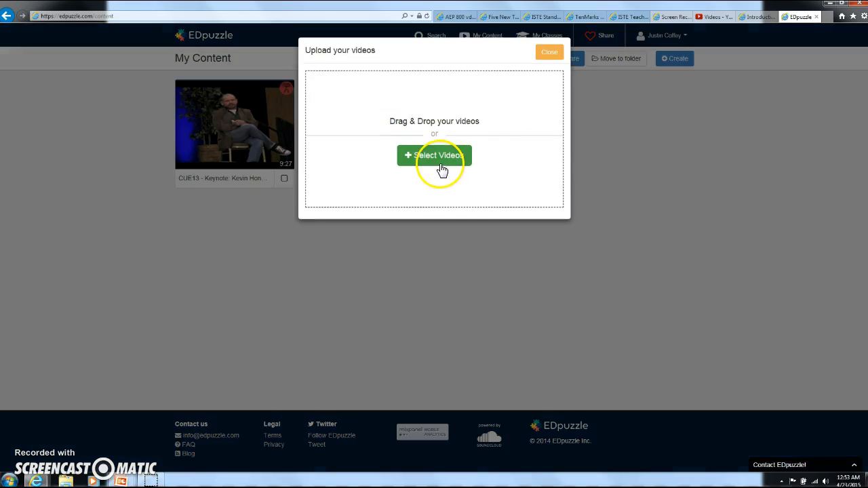
click(438, 157)
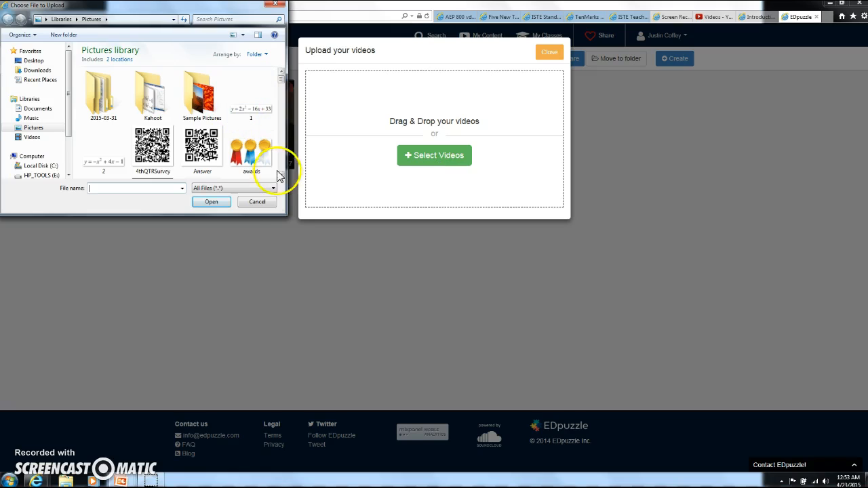
click(251, 202)
click(547, 52)
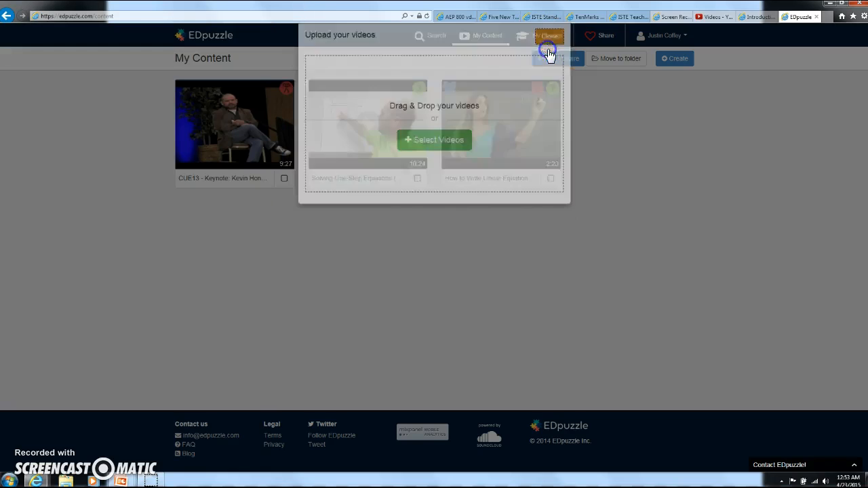
Create a new video lesson from the copied YouTube link by pasting it into the video search and submitting it.
click(675, 60)
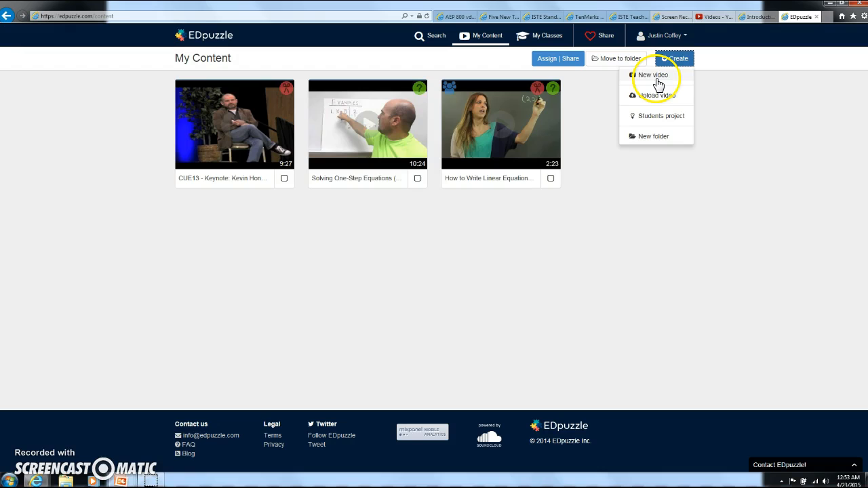
click(654, 76)
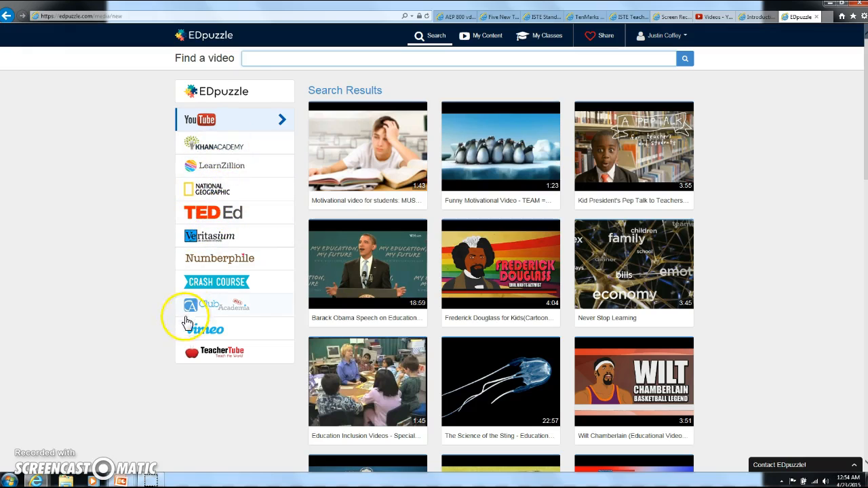
right_click(264, 59)
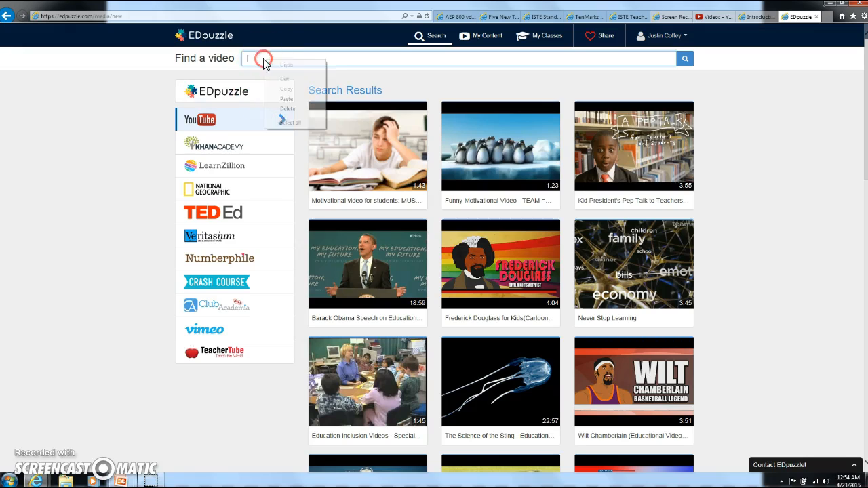
click(285, 96)
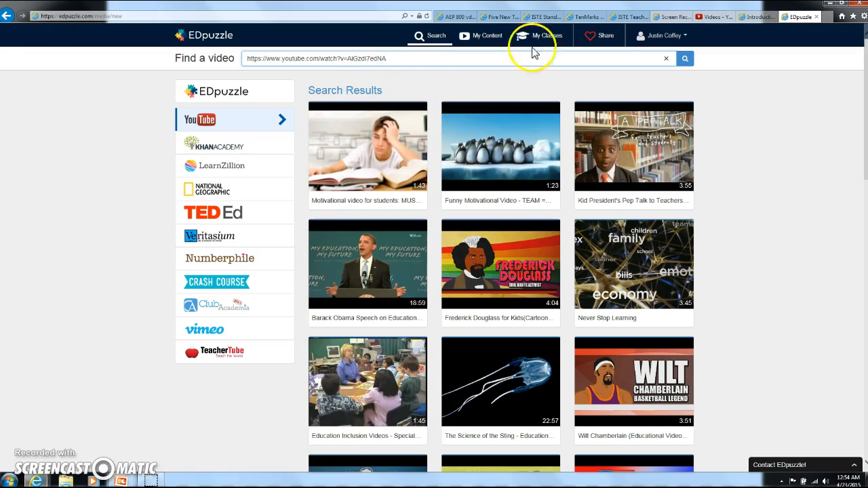
click(685, 59)
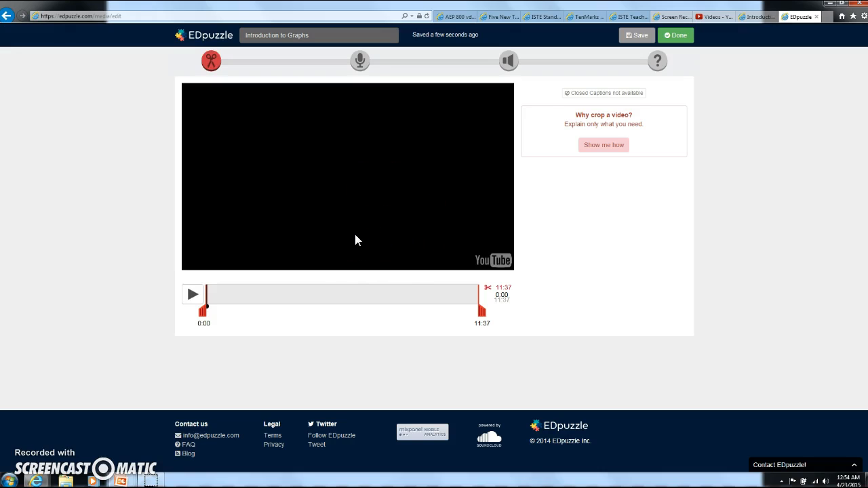
Play the opening of the video briefly, and crop it to start at about 02:01 and end at about 08:40.
click(193, 296)
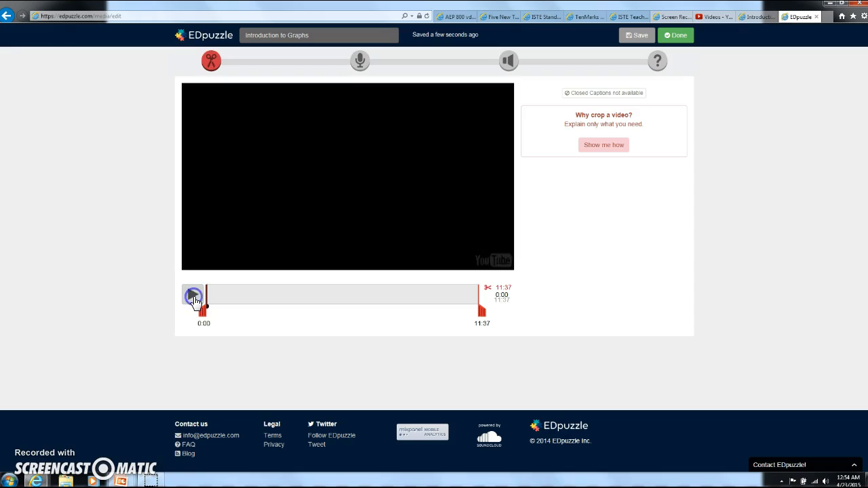
click(203, 242)
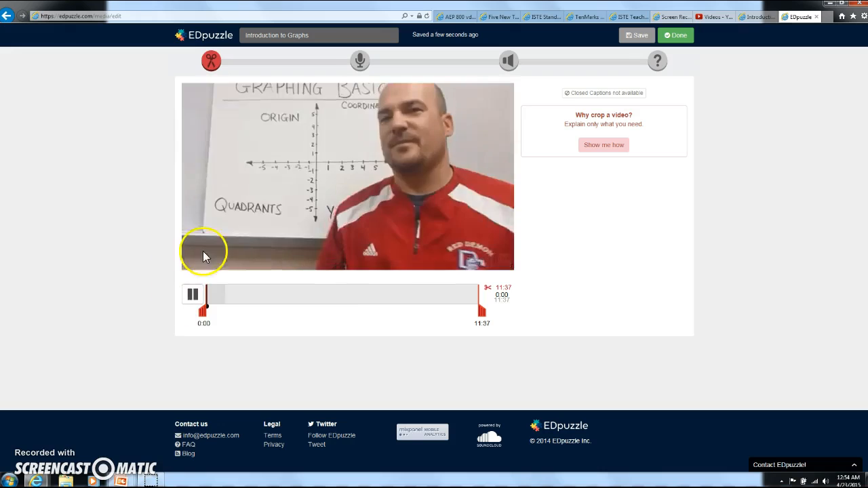
click(192, 297)
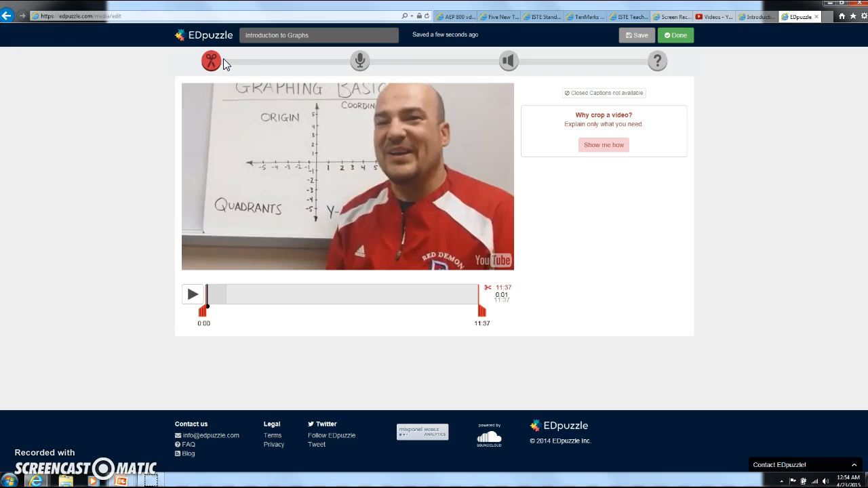
drag(203, 312, 250, 313)
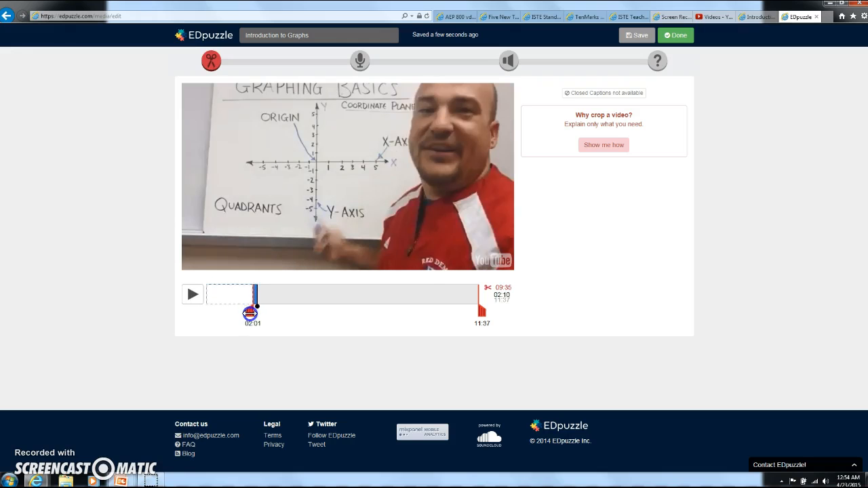
drag(481, 310, 409, 310)
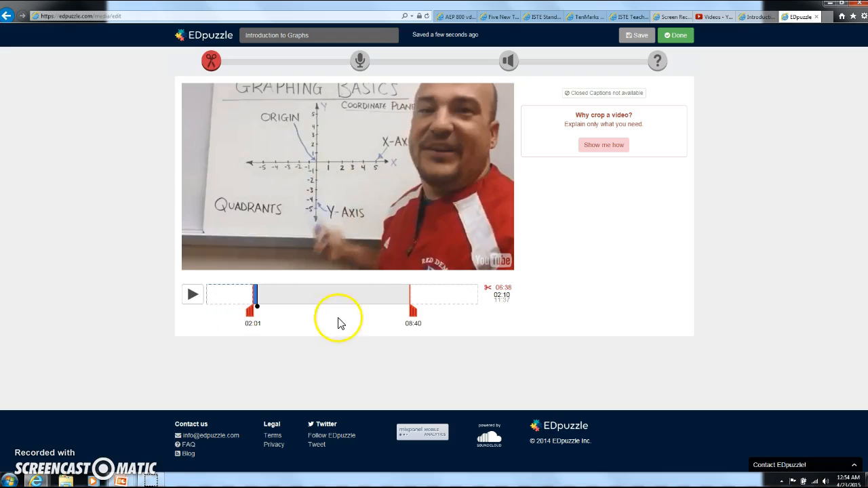
Widen the video crop to start at about 0:07 and end at about 11:28, with the playhead moved to about 0:12.
click(250, 313)
drag(251, 313, 205, 314)
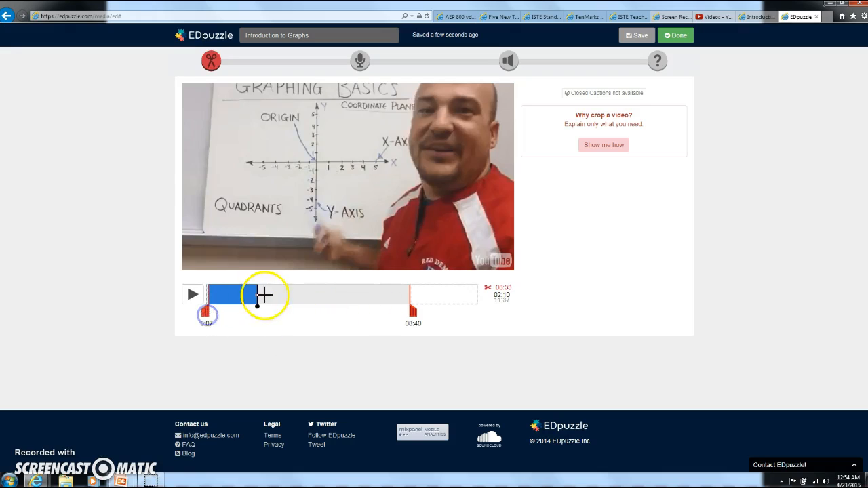
drag(259, 306, 211, 306)
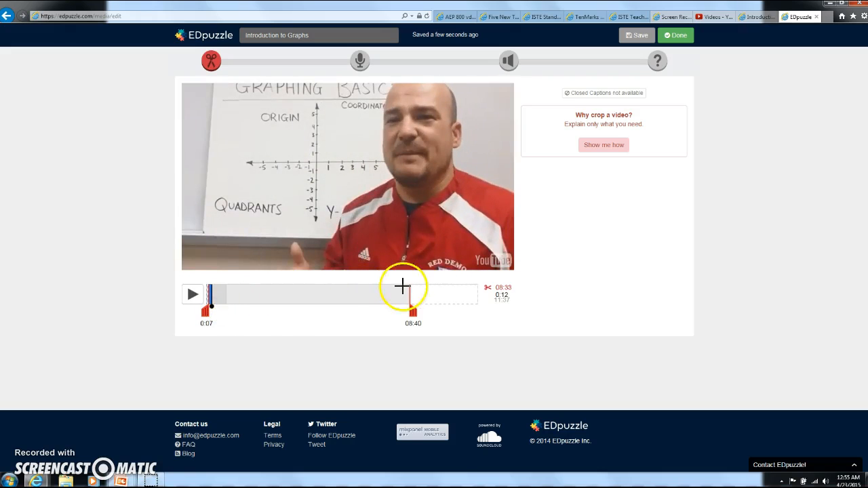
drag(413, 311, 479, 315)
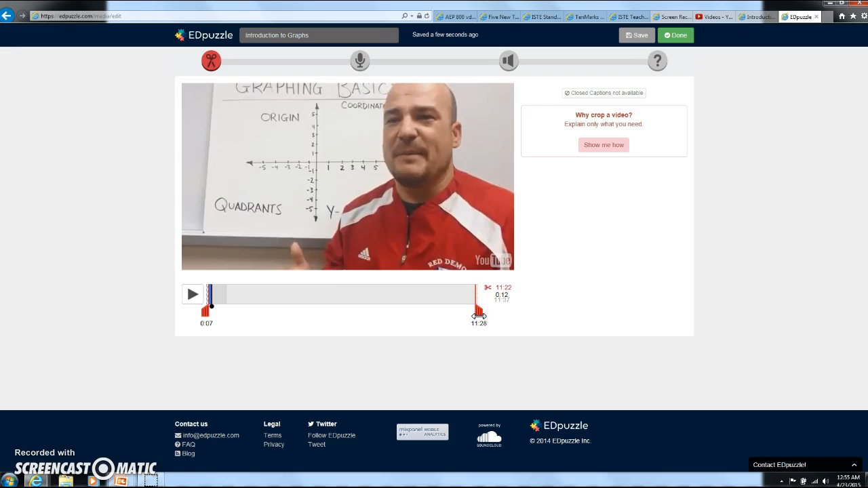
click(408, 242)
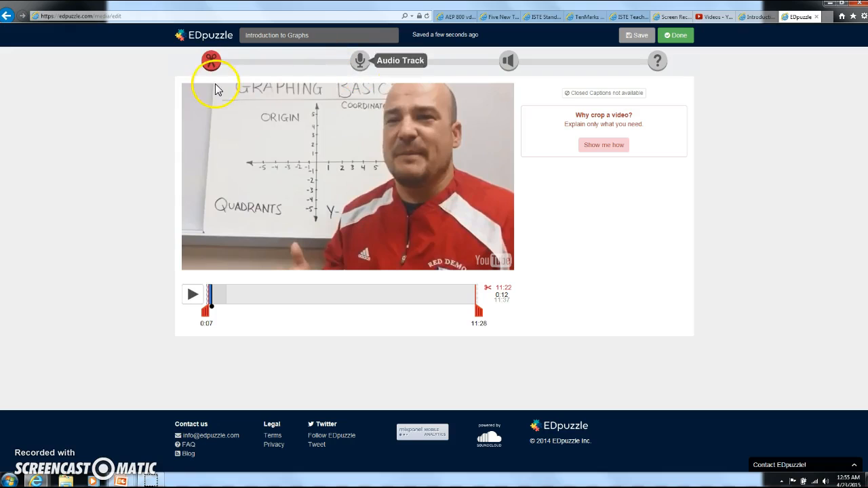
Look at the audio track stage and the audio notes stage with its recording marker, without recording anything.
click(360, 61)
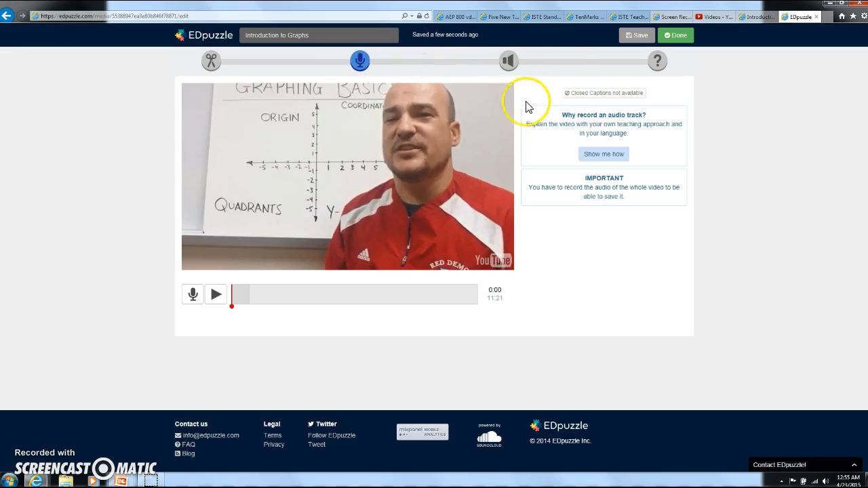
click(507, 62)
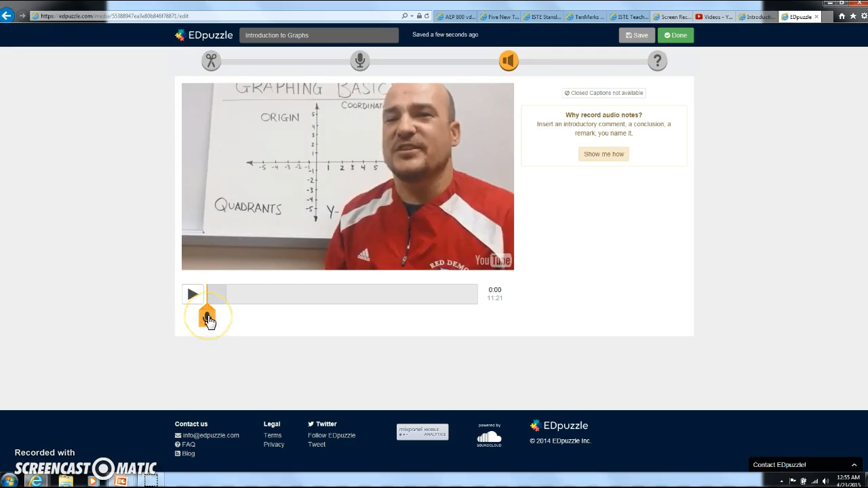
click(210, 318)
click(205, 319)
click(210, 322)
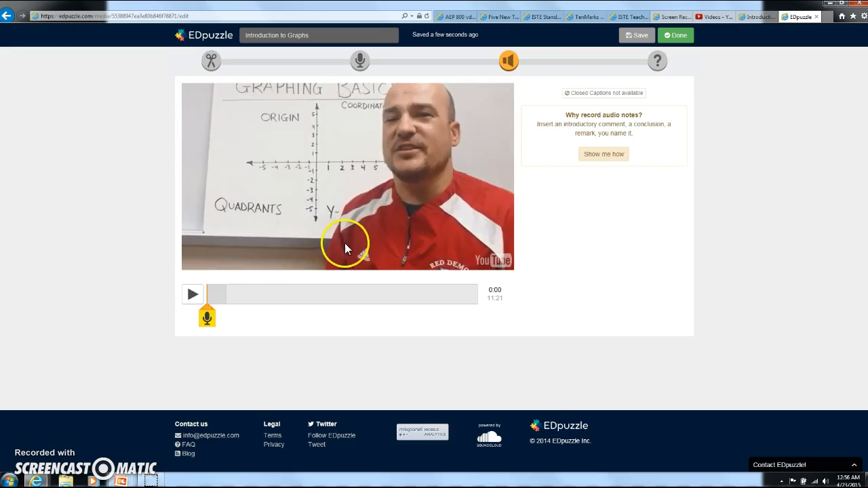
Go to the quiz stage, play the video, advance it to about 03:31 and pause it there.
click(658, 64)
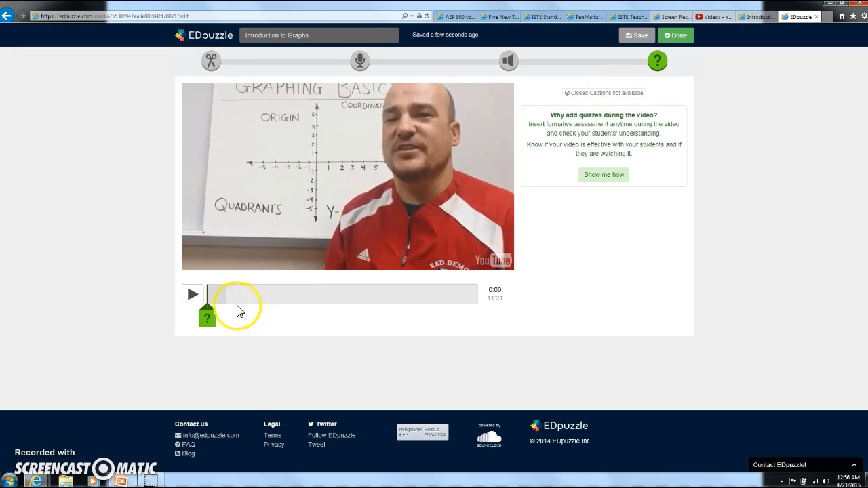
drag(207, 322, 228, 321)
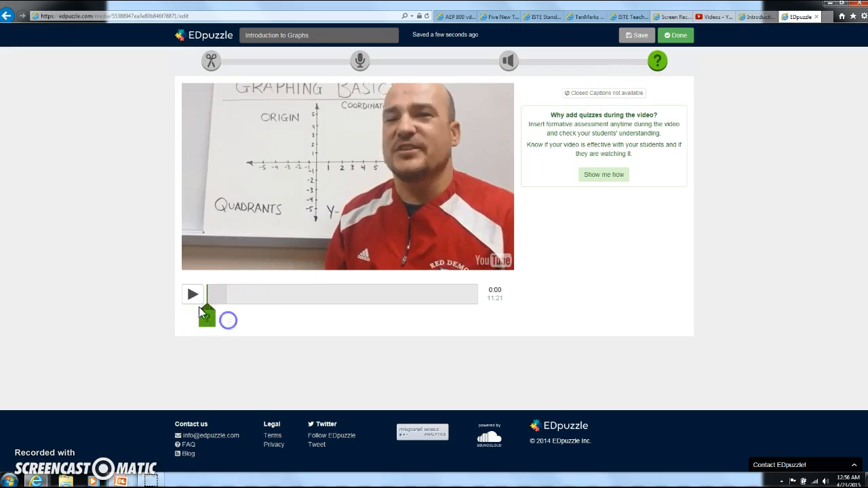
click(194, 298)
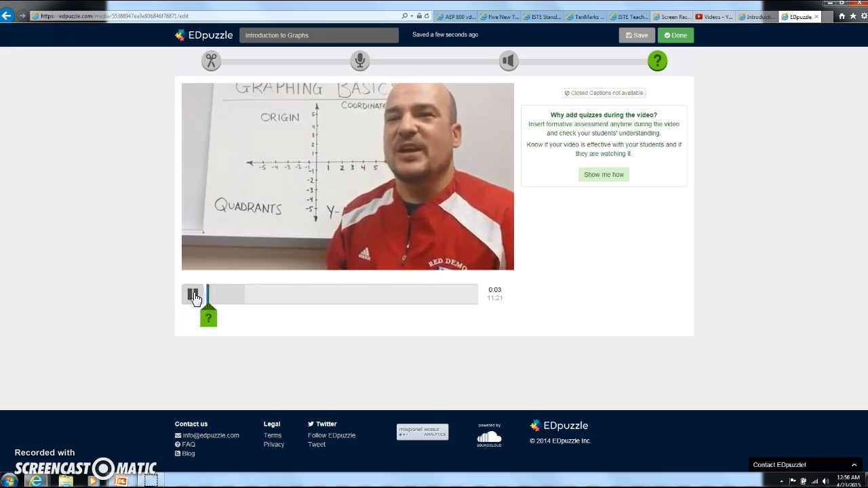
drag(208, 295, 289, 302)
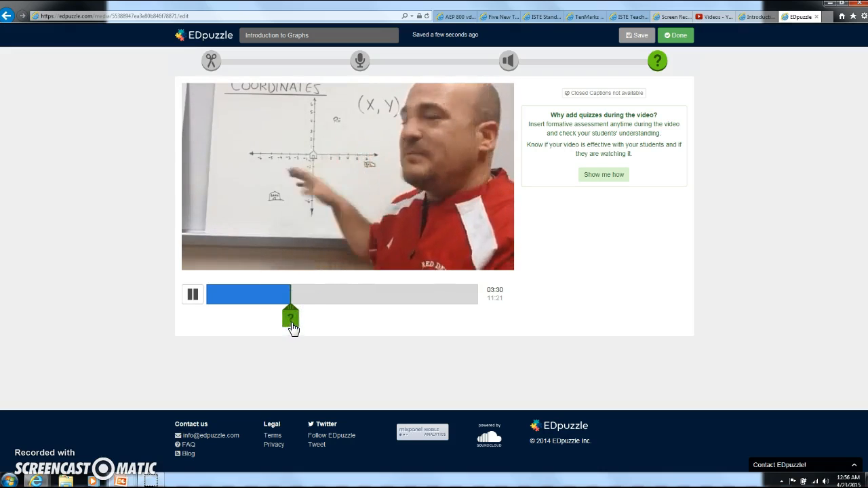
click(192, 292)
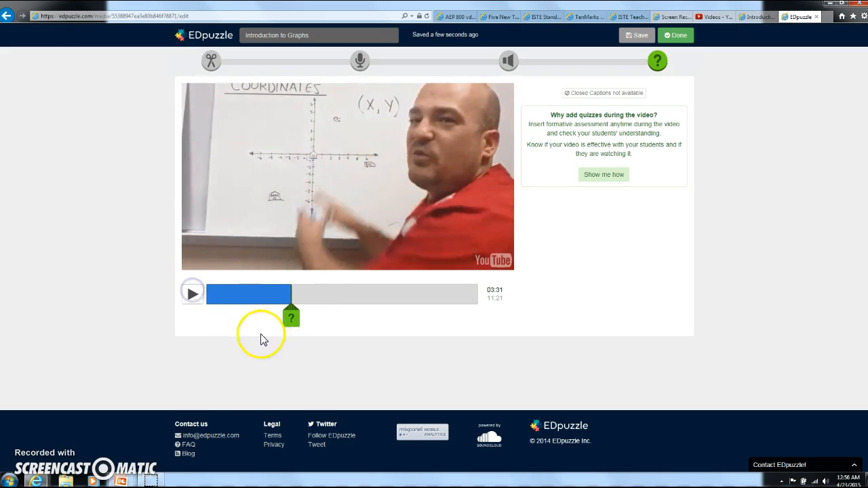
Add a question at 03:31, look through the open-ended, multiple-choice and comment types, and choose multiple choice.
click(288, 318)
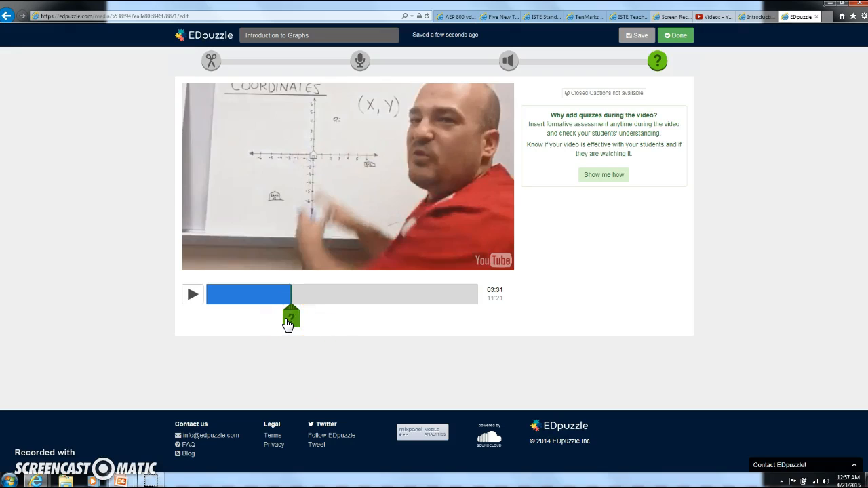
click(290, 319)
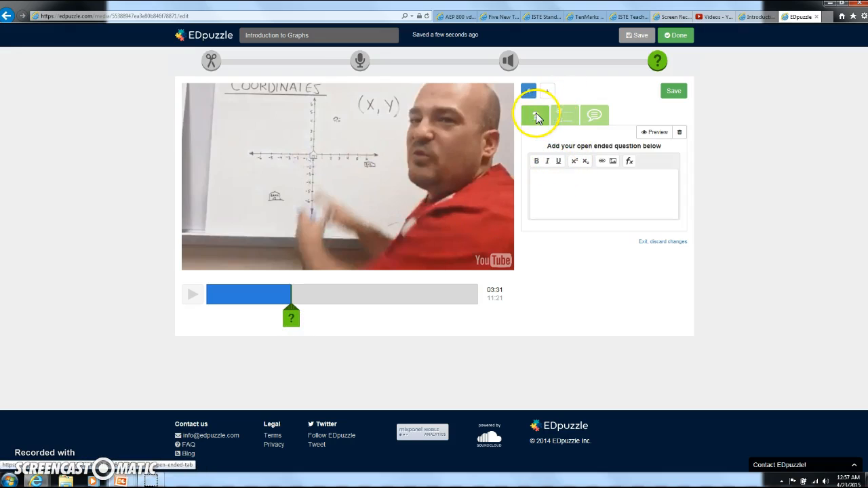
click(564, 116)
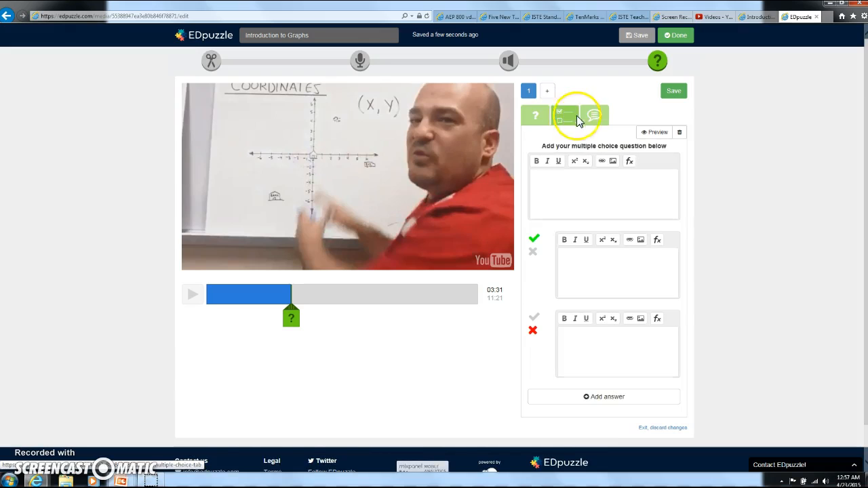
click(593, 119)
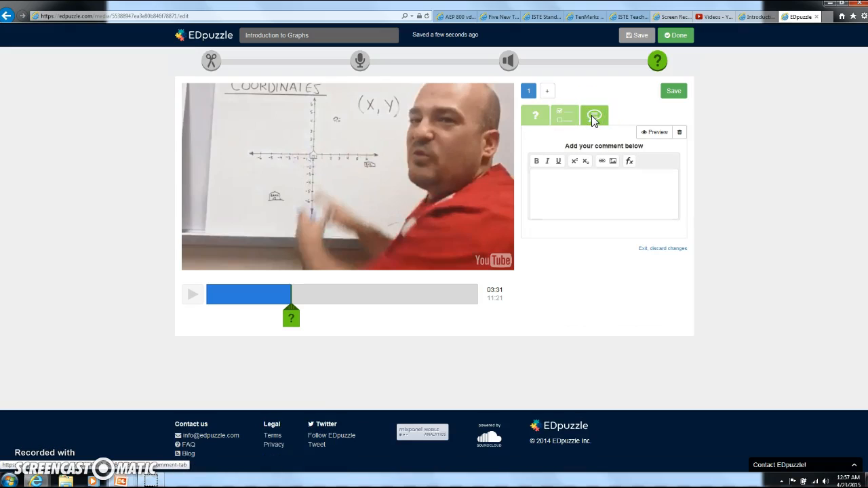
click(534, 119)
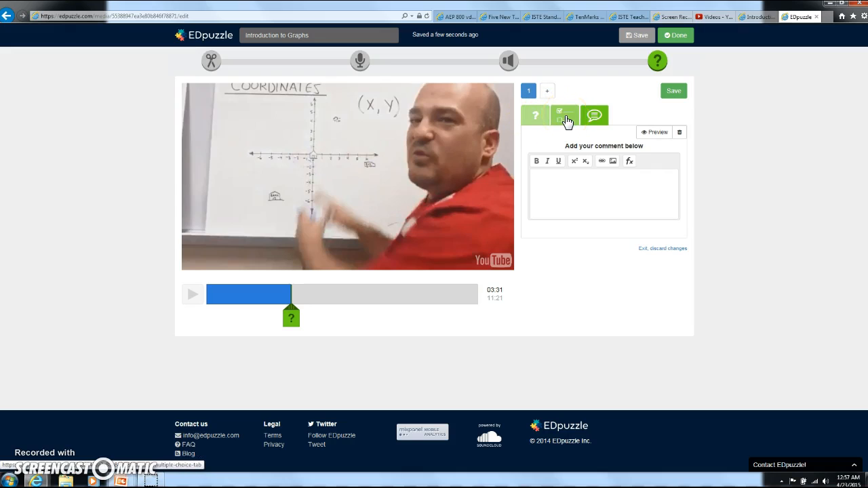
click(567, 115)
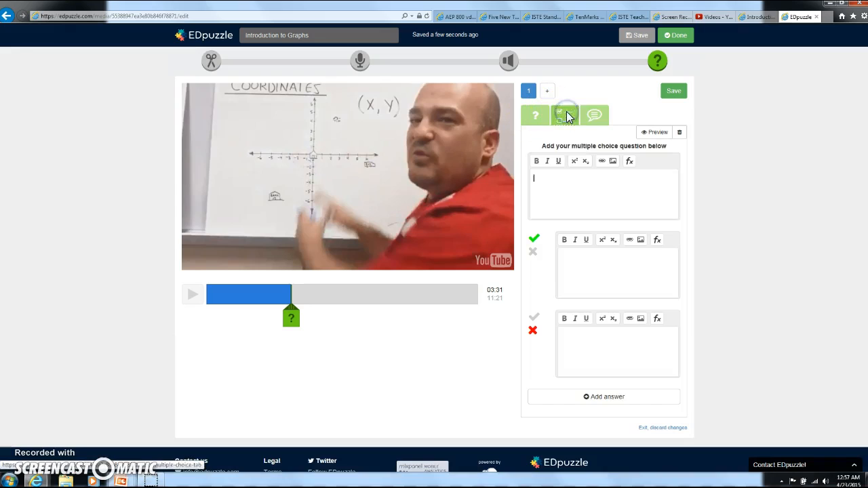
Enter the question text "How many quadrants are on a coordinate plane?".
click(558, 185)
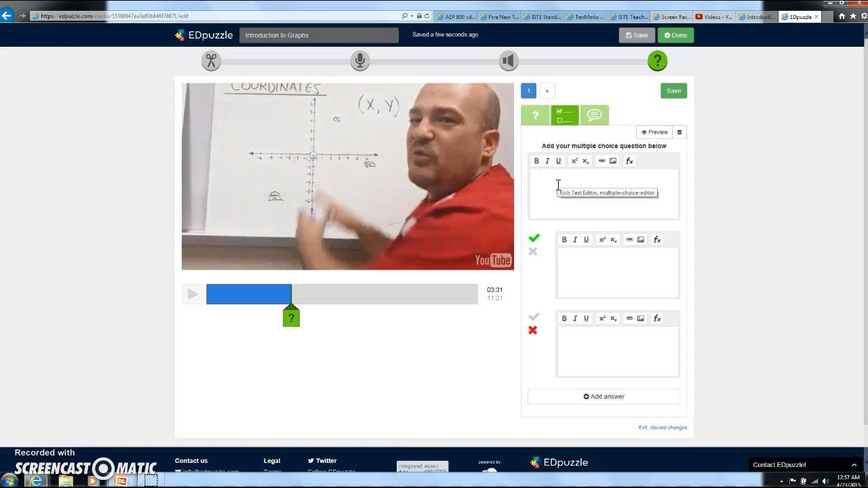
text(How many qua)
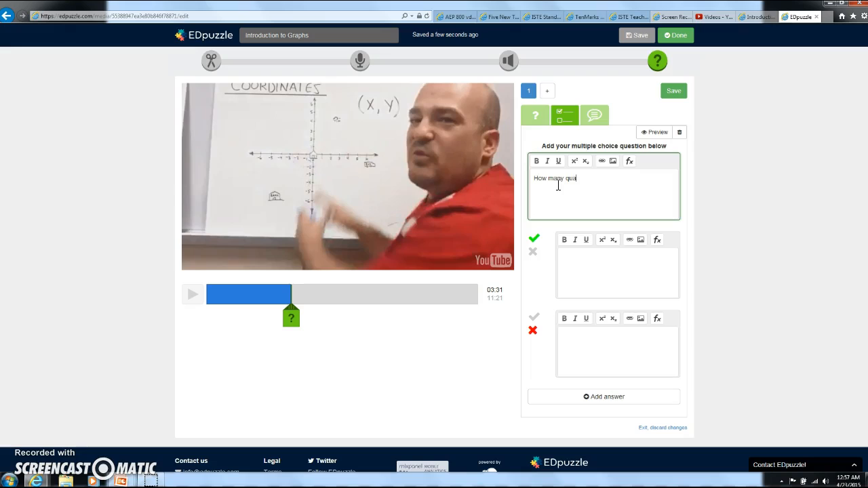
text(drants are on a coordinate)
text(plane?)
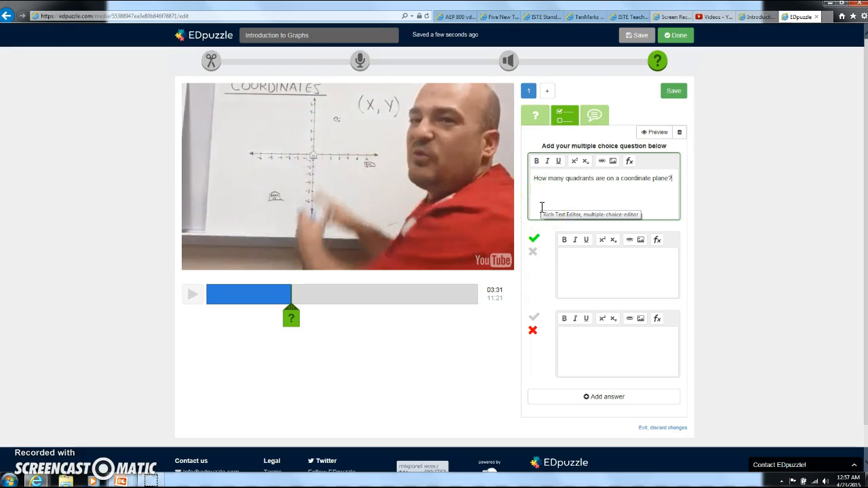
Fill in the answer choices 1, 2, 3 and 4, adding two extra answers for the last two.
click(635, 260)
text(1)
click(594, 357)
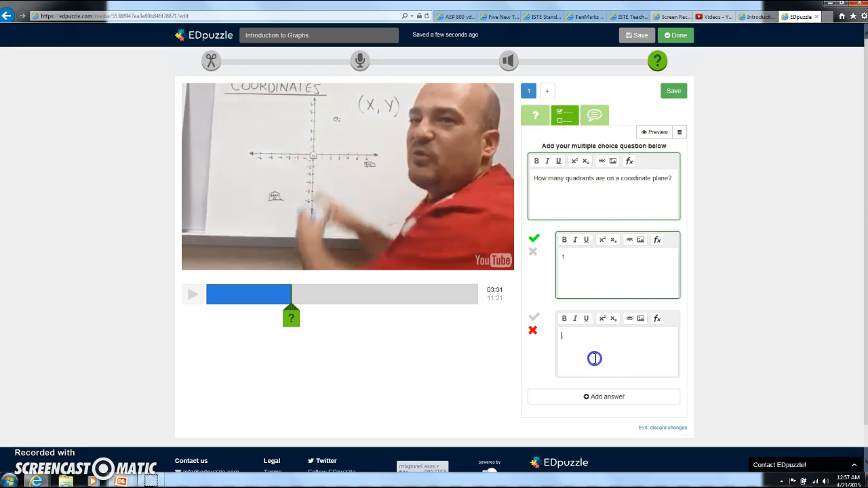
text(2)
click(602, 396)
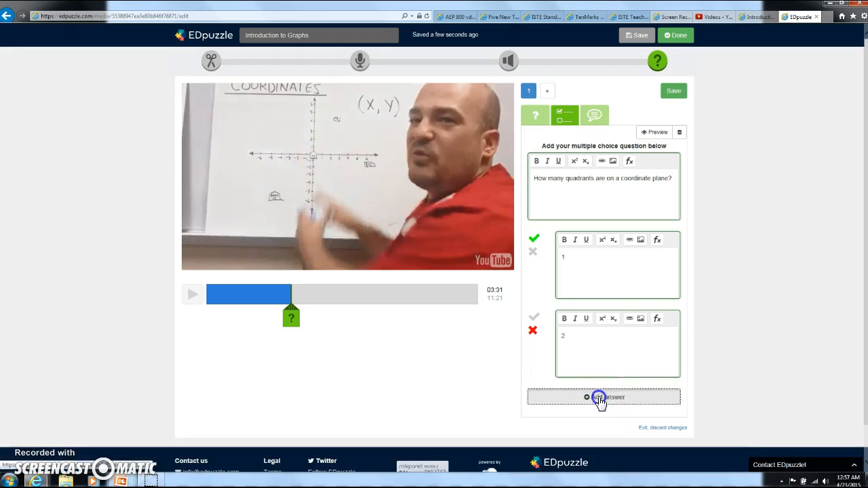
click(586, 425)
text(3)
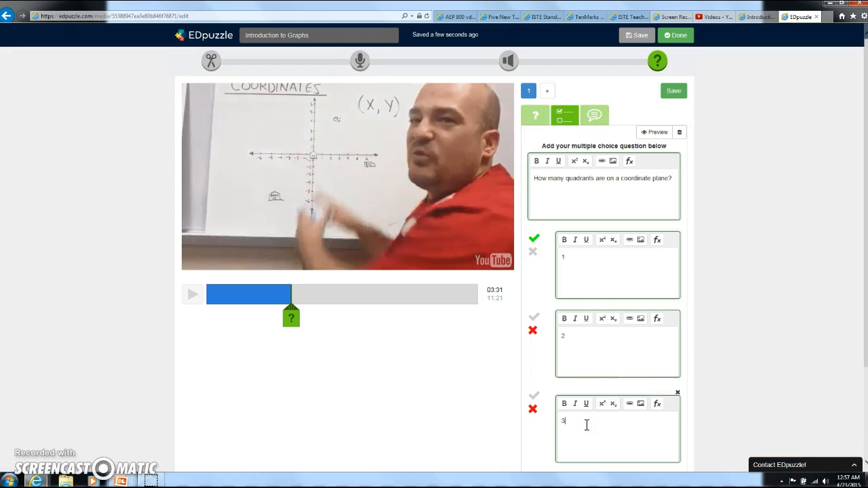
scroll(866, 327, down, 2)
click(655, 427)
click(586, 447)
text(4)
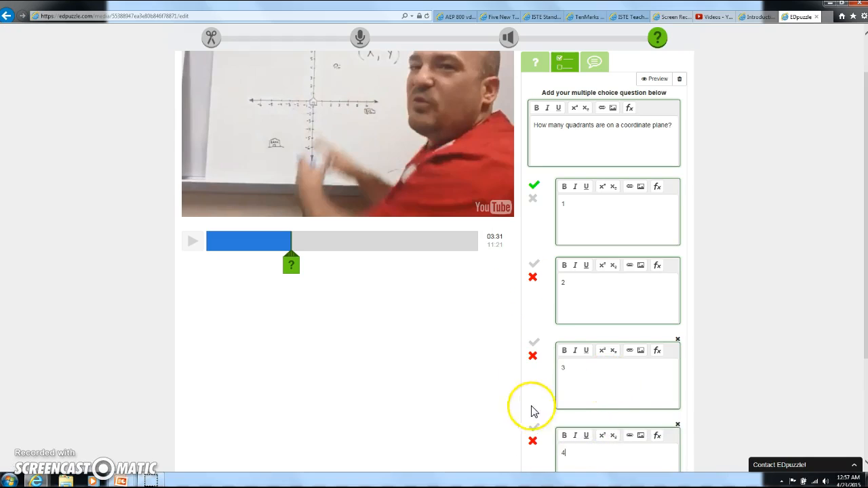
Mark answer 4 as correct and answer 1 as incorrect, and save the question.
click(534, 428)
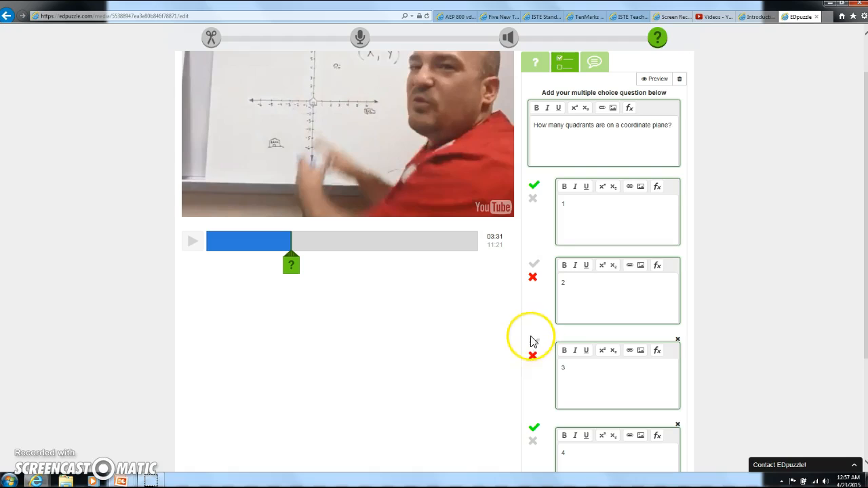
click(533, 200)
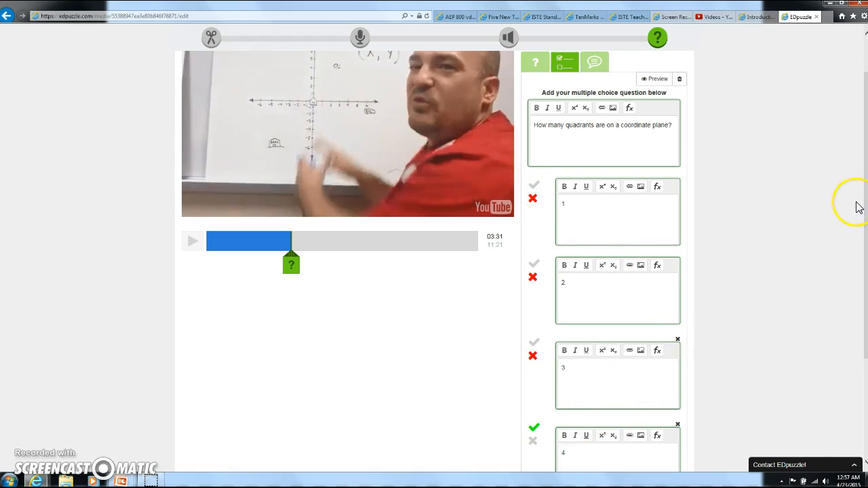
drag(865, 202, 859, 182)
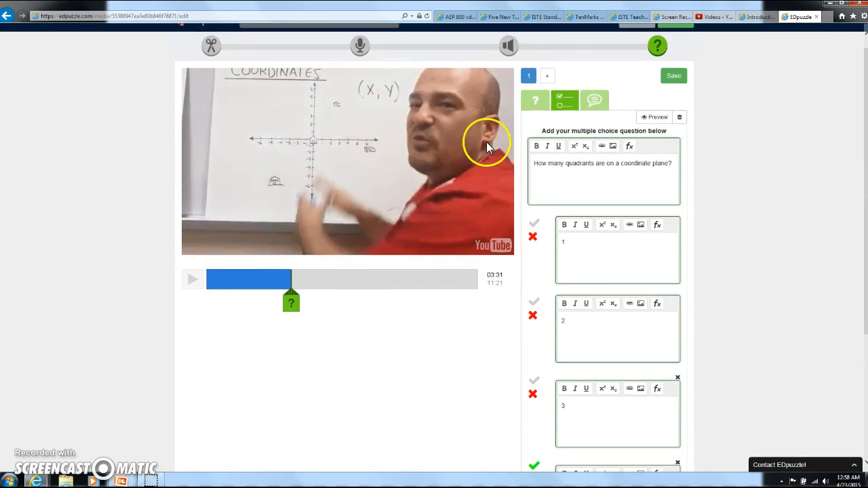
click(676, 77)
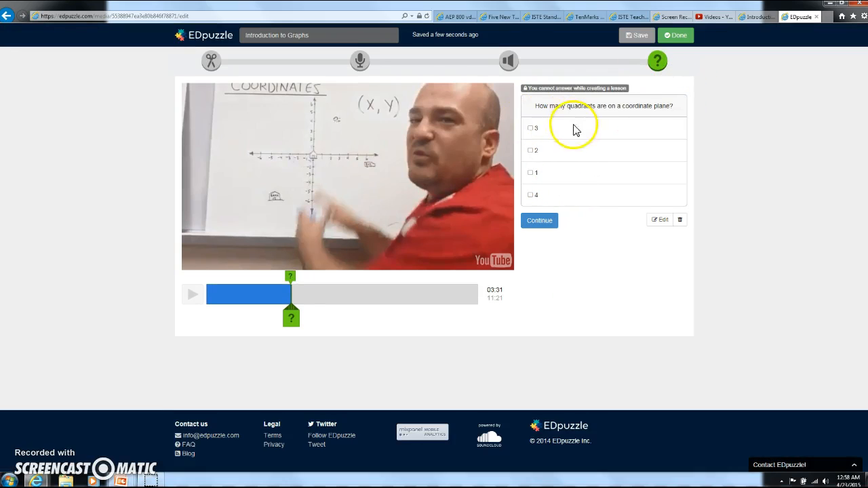